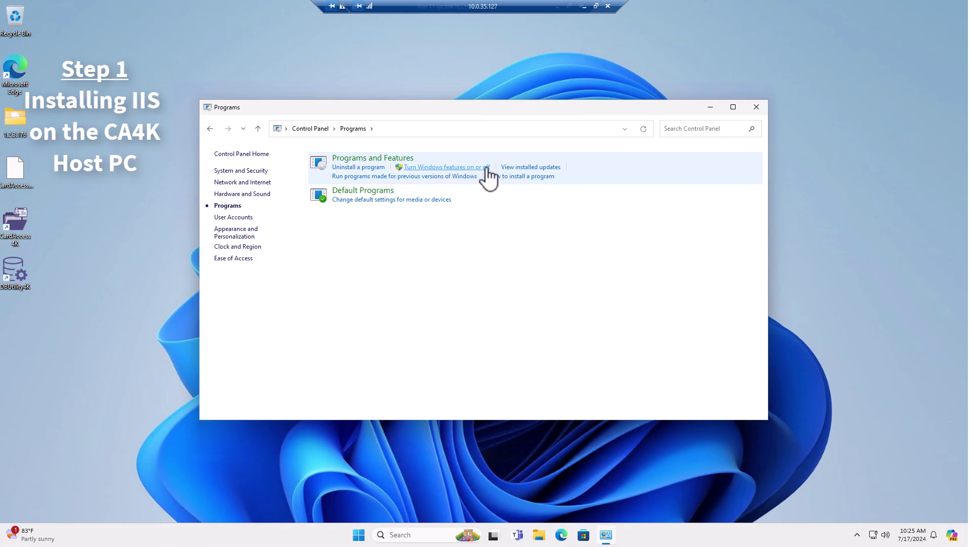
# Open Windows Features from Control Panel and enlarge its window to show the full feature list
pyautogui.click(487, 169)
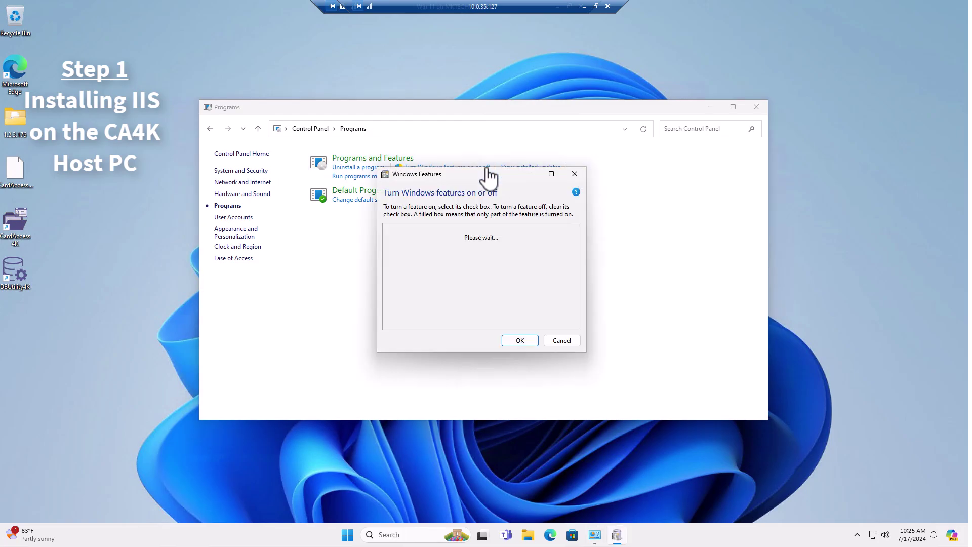
pyautogui.moveTo(447, 167); pyautogui.dragTo(248, 85)
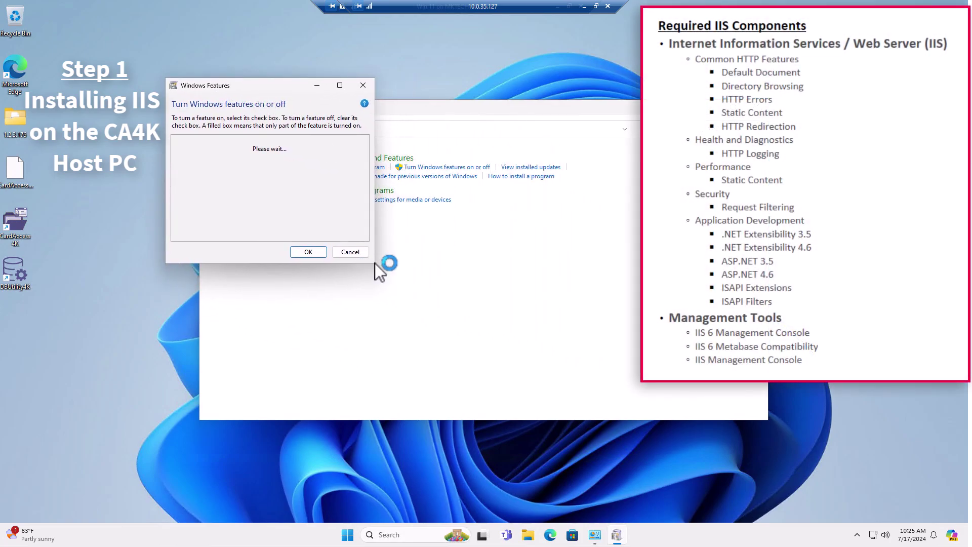
pyautogui.moveTo(390, 275); pyautogui.dragTo(802, 522)
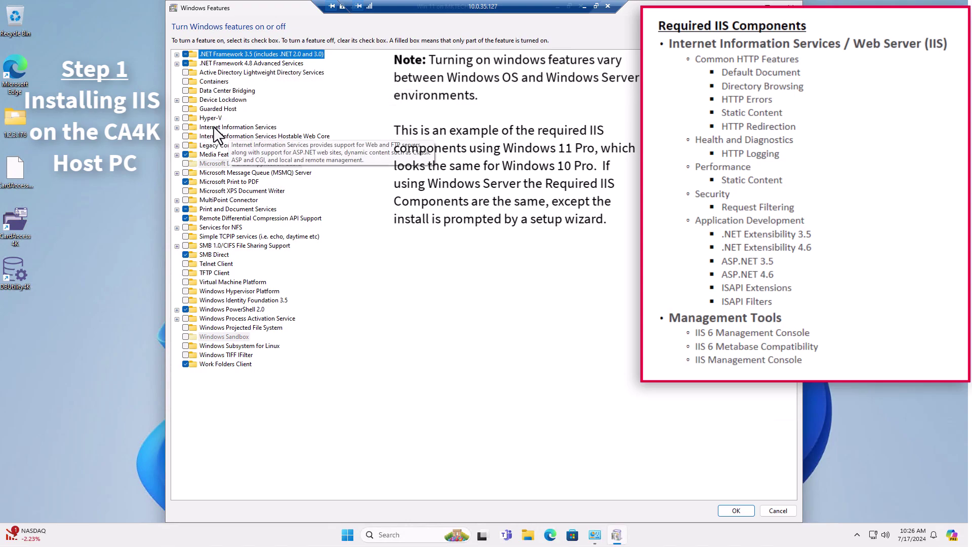
# Enable Internet Information Services with IIS 6 Metabase compatibility and IIS 6 Management Console
pyautogui.click(186, 127)
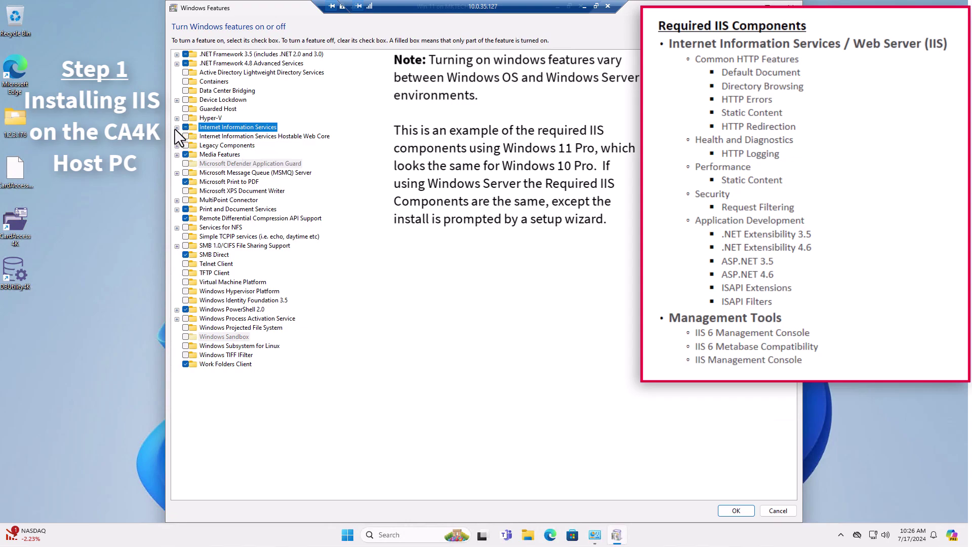
pyautogui.click(177, 128)
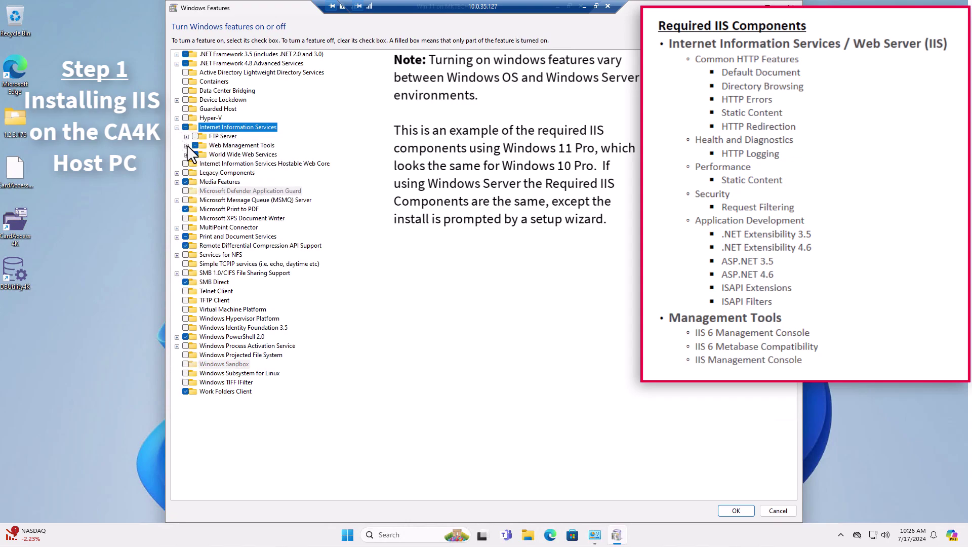
pyautogui.click(187, 146)
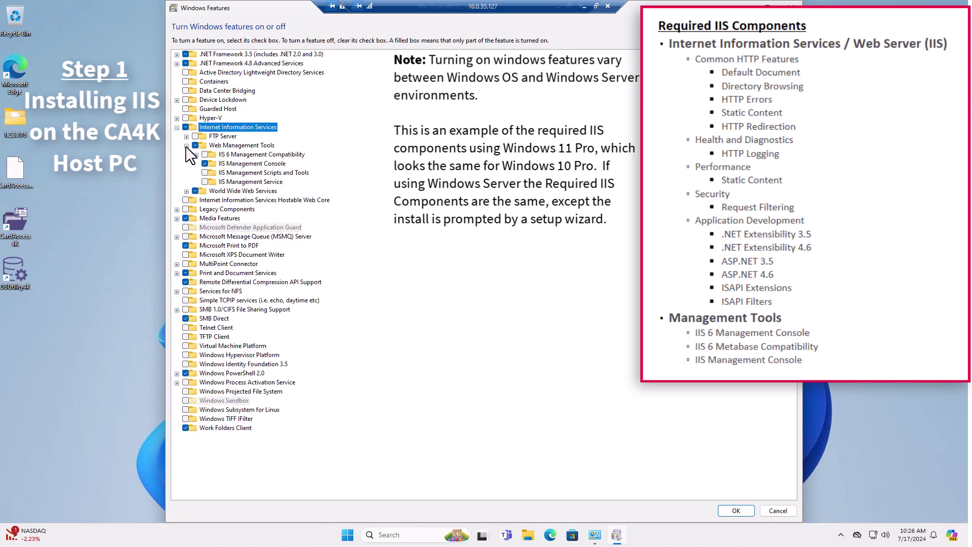
pyautogui.click(187, 192)
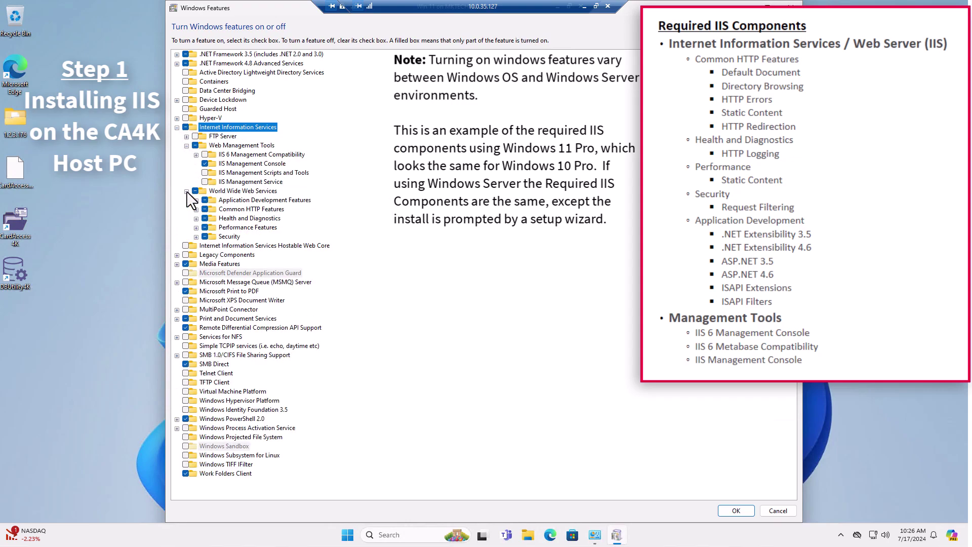
pyautogui.click(196, 154)
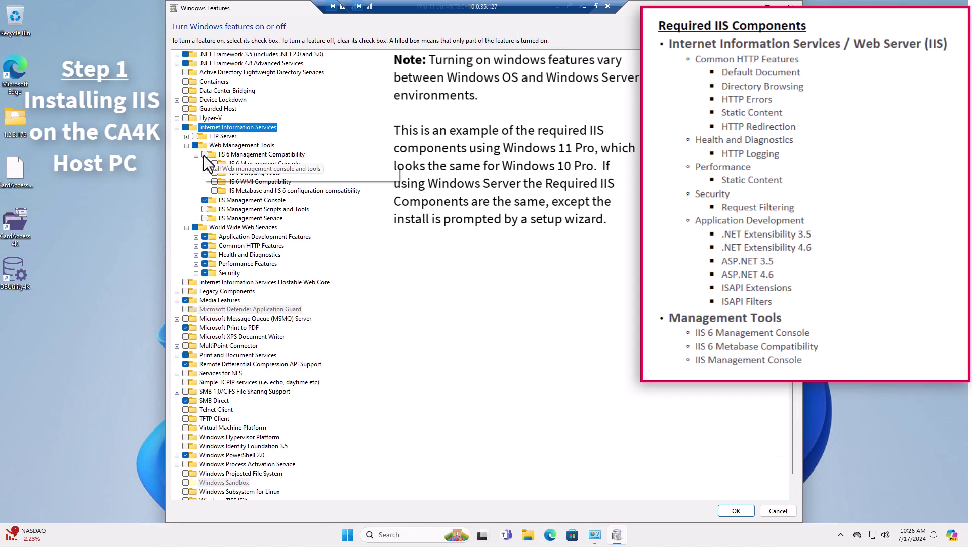
pyautogui.click(205, 155)
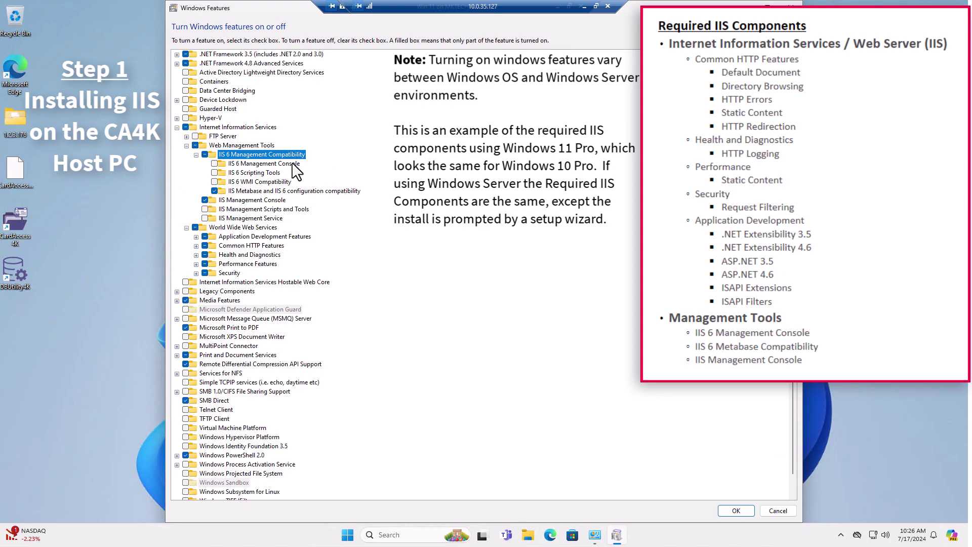
pyautogui.click(214, 164)
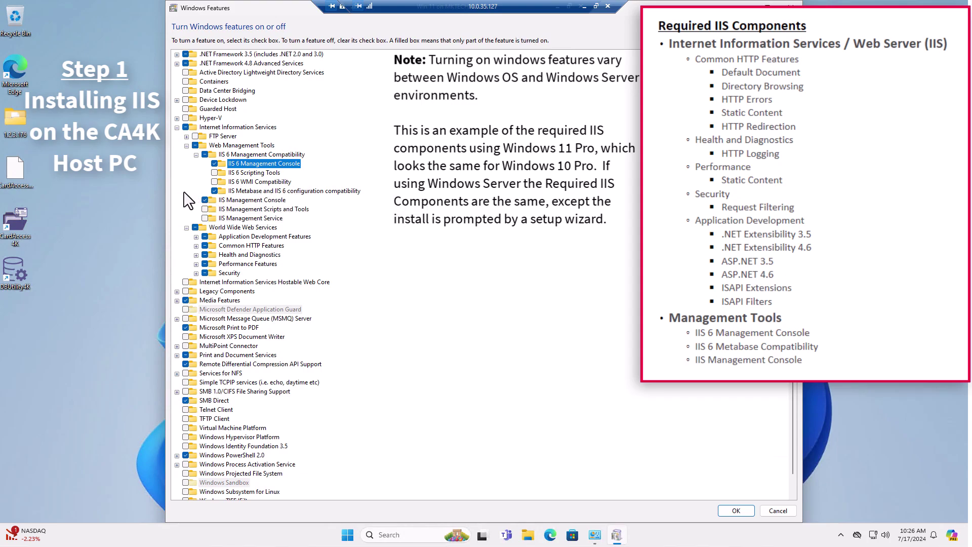
# Enable .NET Extensibility 3.5 and 4.8, ASP.NET 3.5 and 4.8, and HTTP Redirection
pyautogui.click(197, 237)
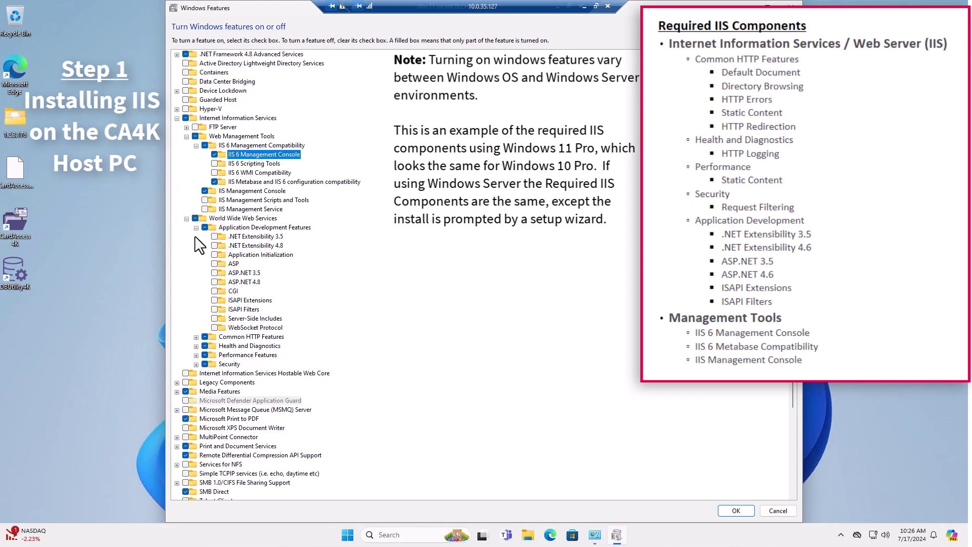
pyautogui.click(211, 237)
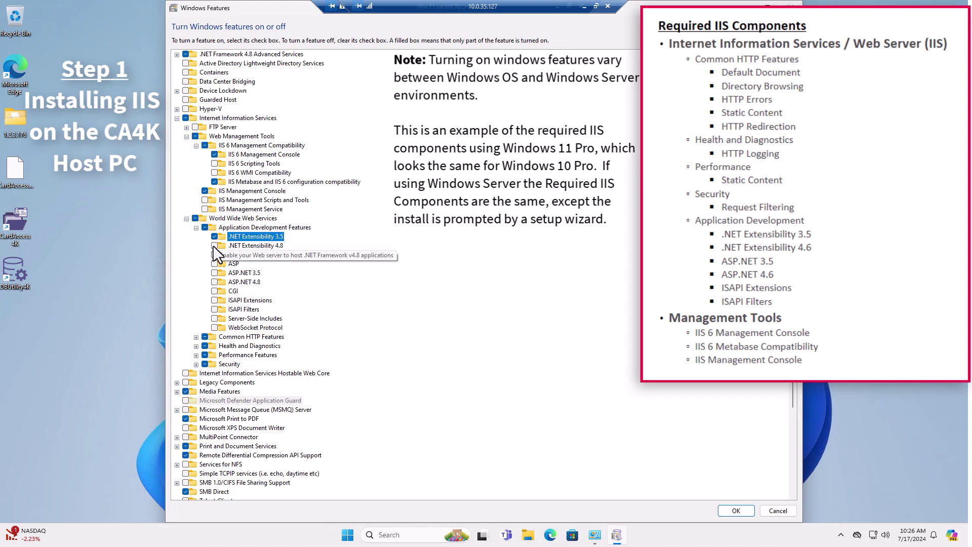
pyautogui.click(212, 245)
pyautogui.click(215, 273)
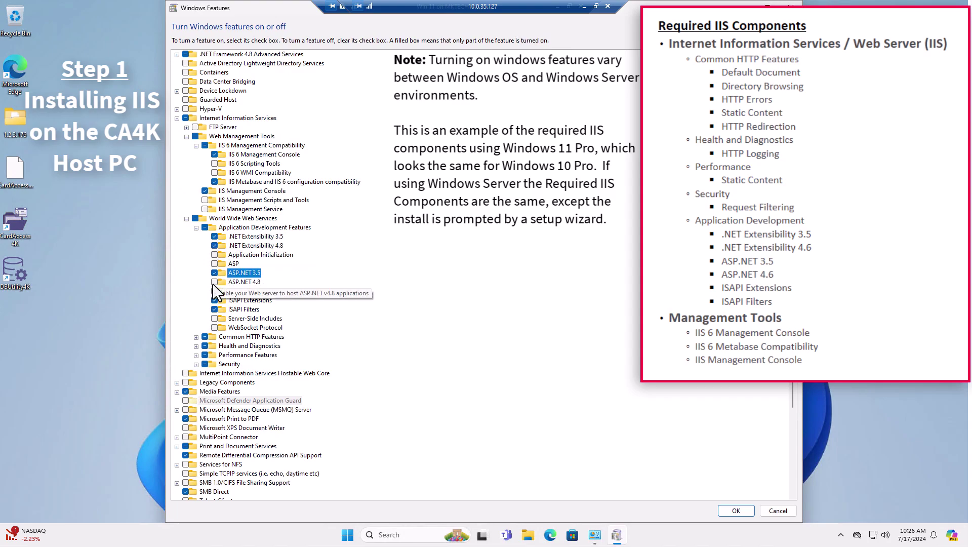
pyautogui.click(214, 282)
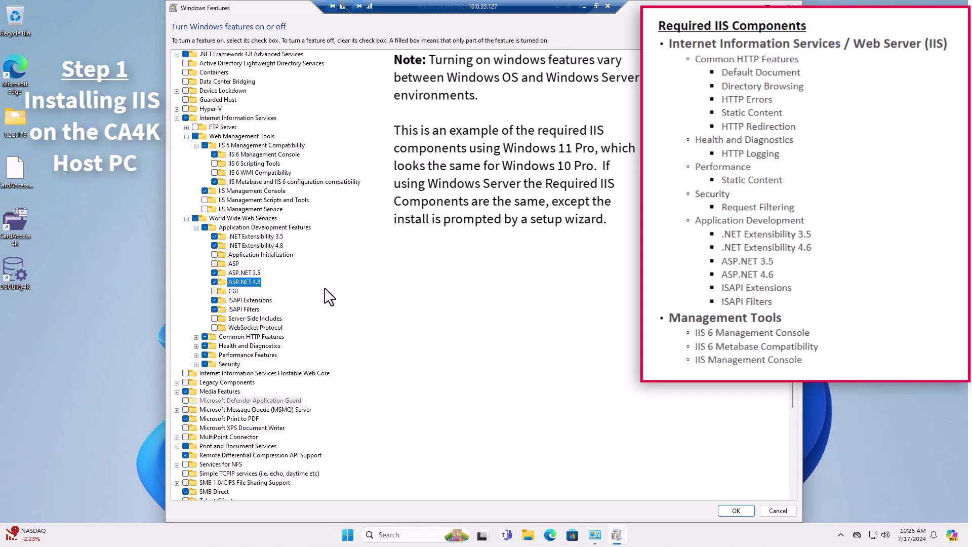
pyautogui.click(196, 337)
pyautogui.scroll(-2, 184, 312)
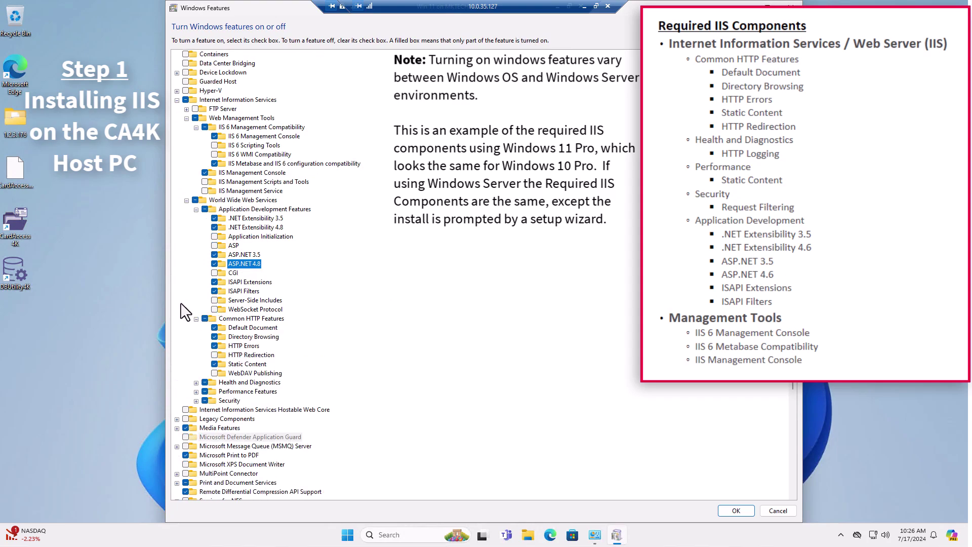
pyautogui.click(214, 337)
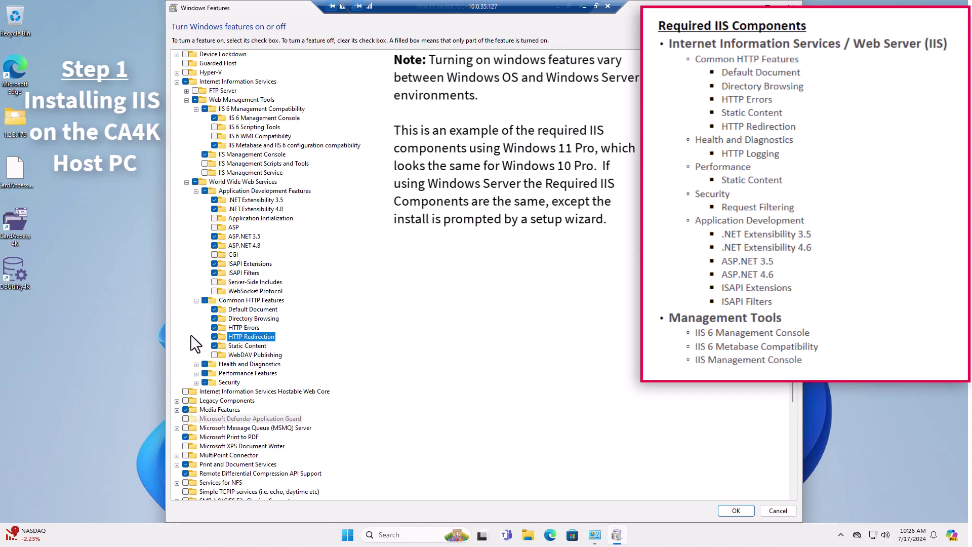
# Review the Health and Diagnostics, Performance and Security groups, then apply the feature selection
pyautogui.click(196, 365)
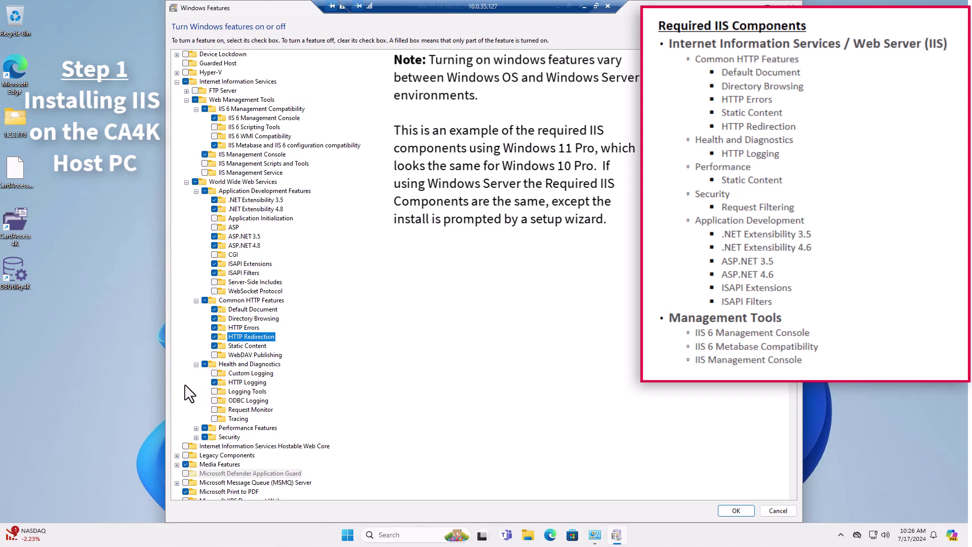
pyautogui.scroll(-2, 192, 395)
pyautogui.click(196, 391)
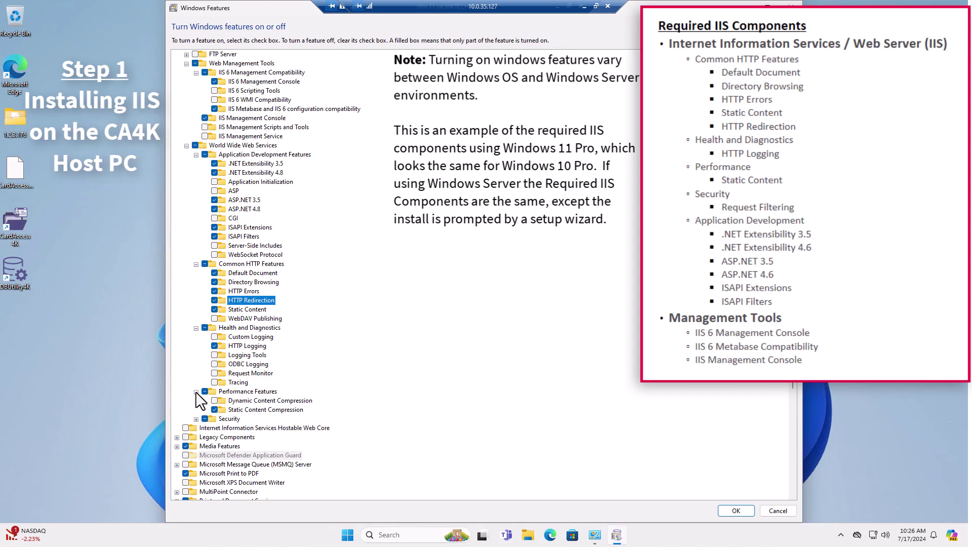
pyautogui.scroll(-1, 191, 387)
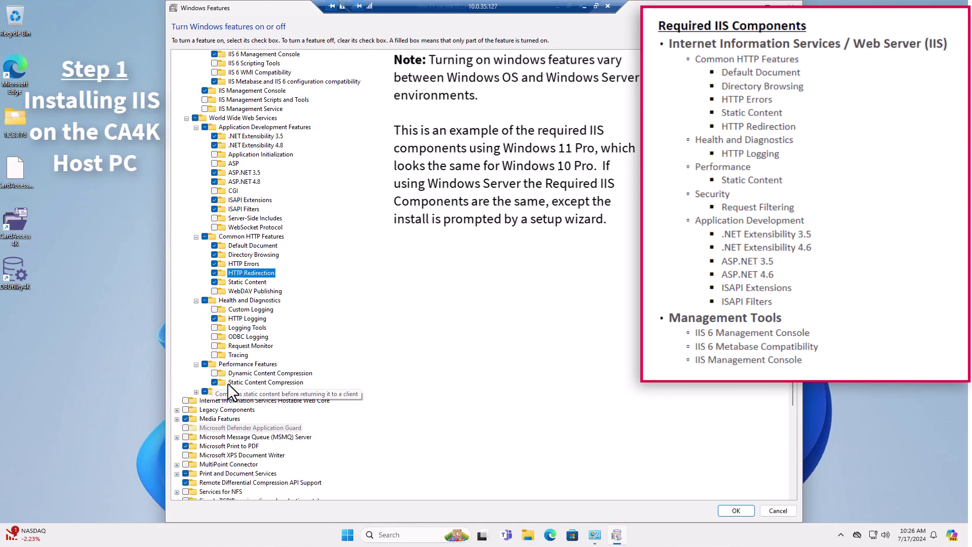
pyautogui.click(196, 392)
pyautogui.scroll(-1, 191, 410)
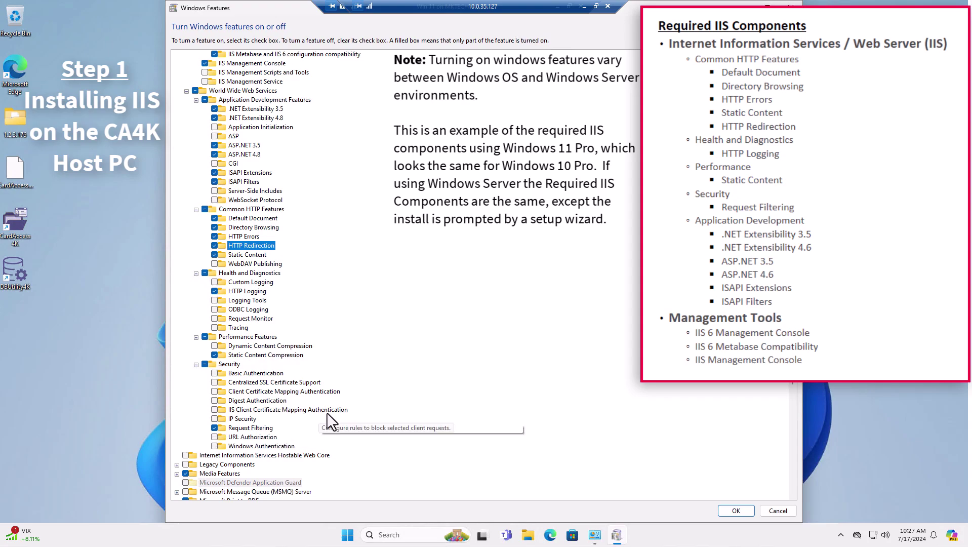
pyautogui.scroll(3, 332, 418)
pyautogui.scroll(1, 332, 418)
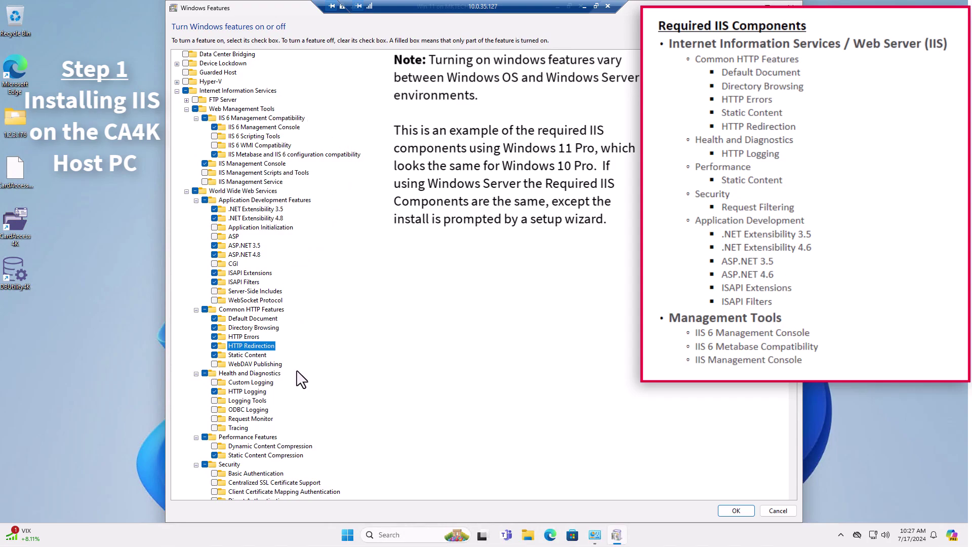
pyautogui.scroll(-3, 348, 453)
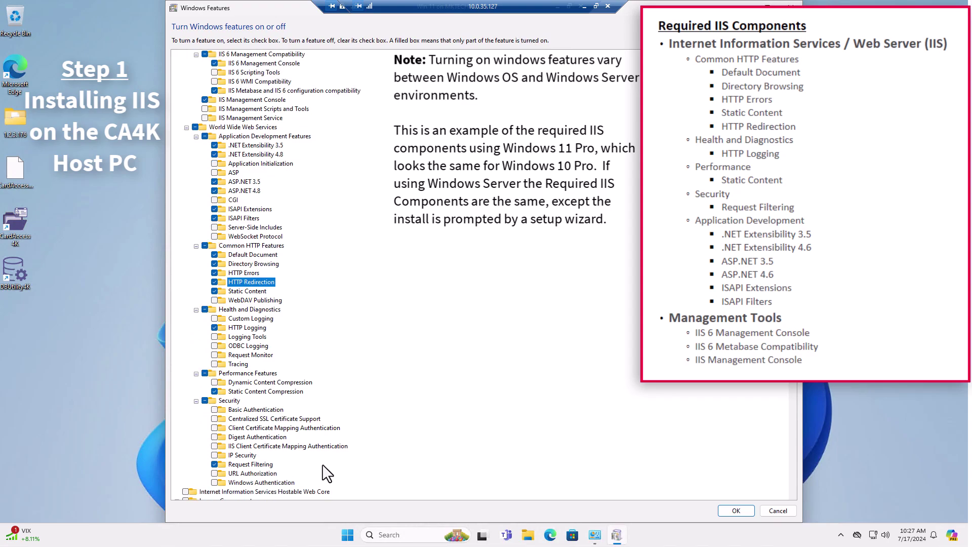
pyautogui.click(733, 511)
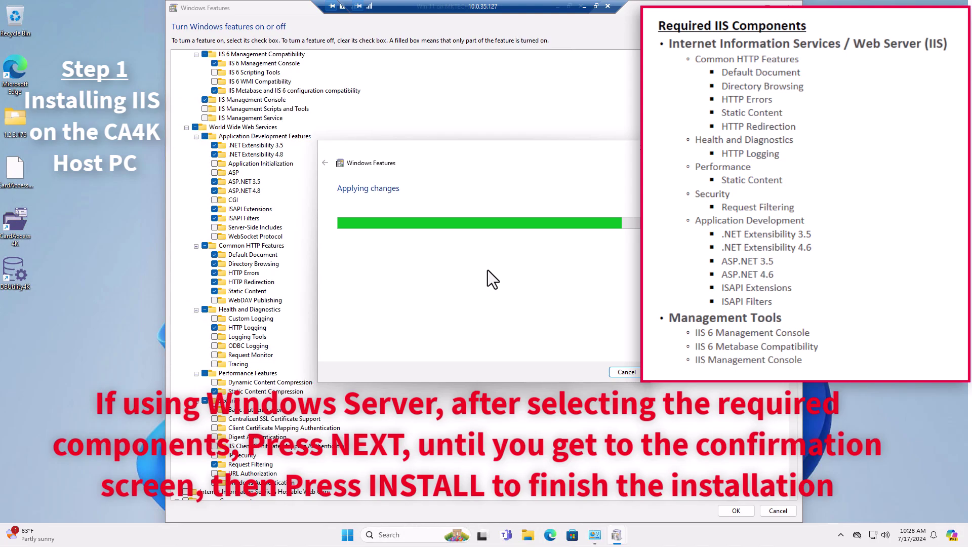
# Close Control Panel, open the 1.2.3.176 installation folder and bring up the Launch application's context menu
pyautogui.click(626, 372)
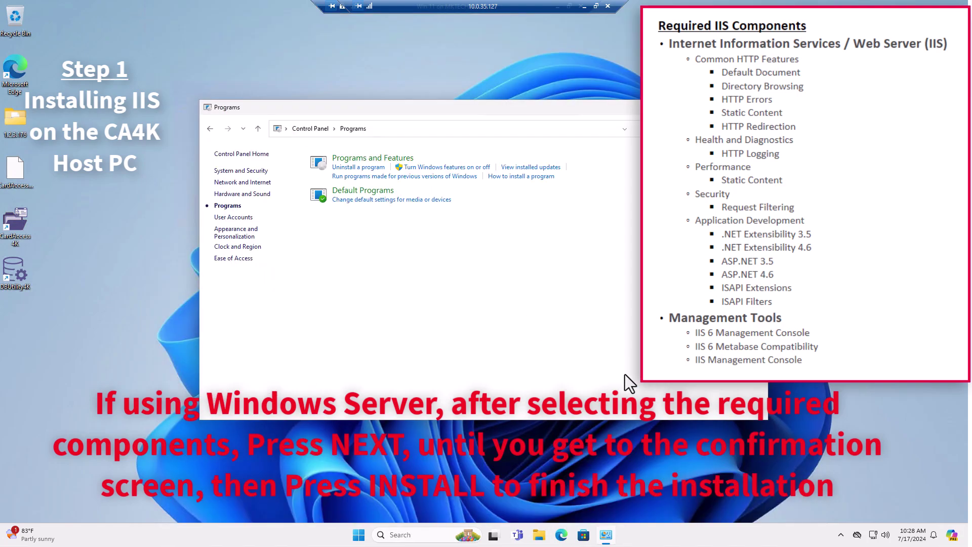
pyautogui.hotkey('alt', 'F4')
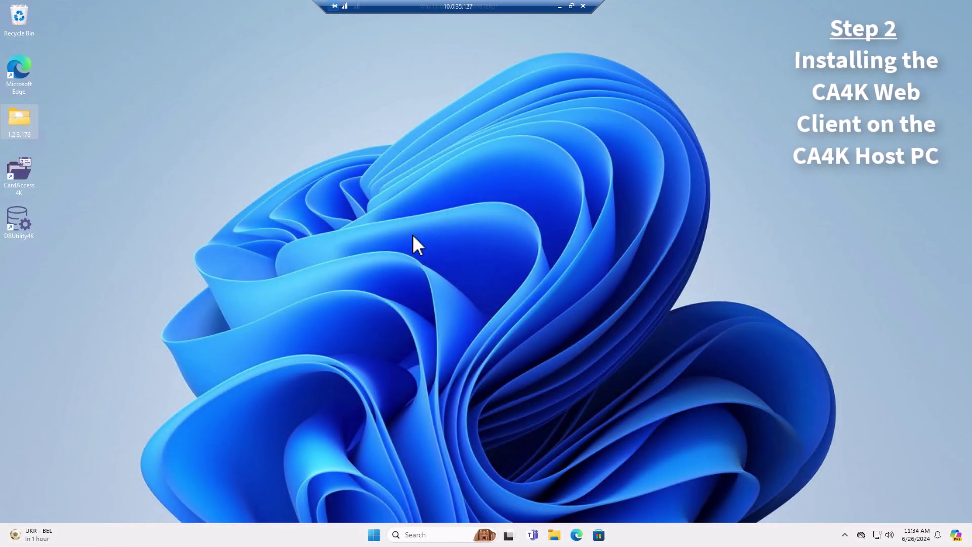
pyautogui.doubleClick(30, 122)
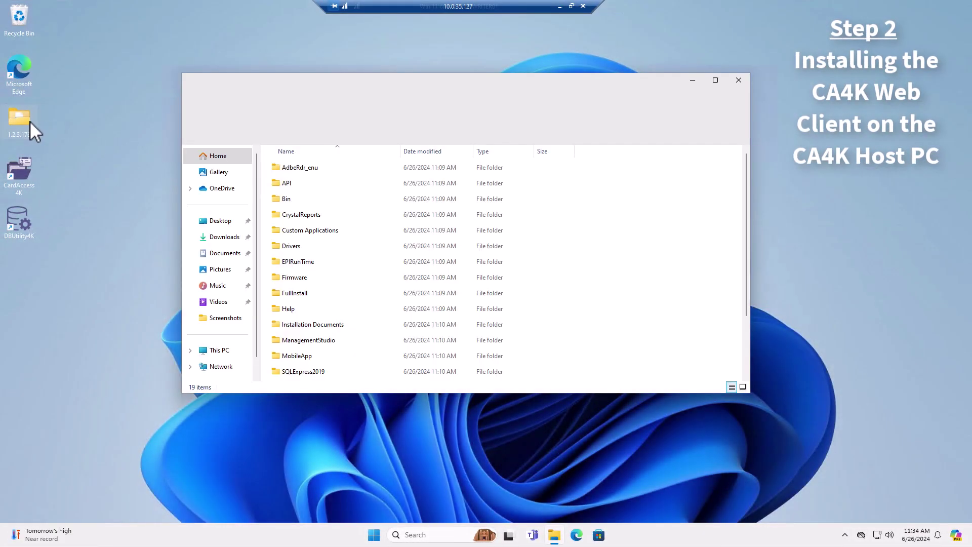
pyautogui.scroll(-2, 304, 279)
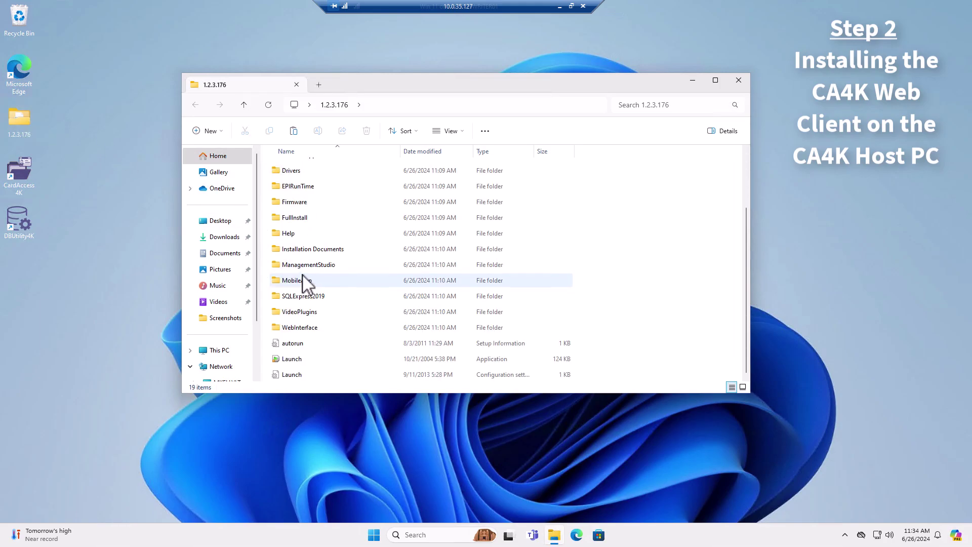
pyautogui.rightClick(298, 362)
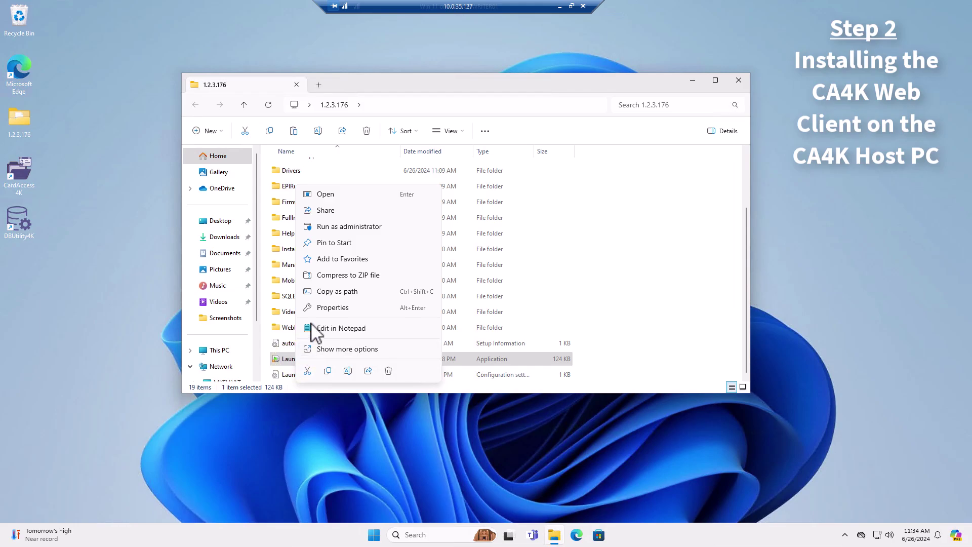
# Run Launch as administrator, install CardAccess 4K Web, and finish the setup wizard
pyautogui.click(315, 226)
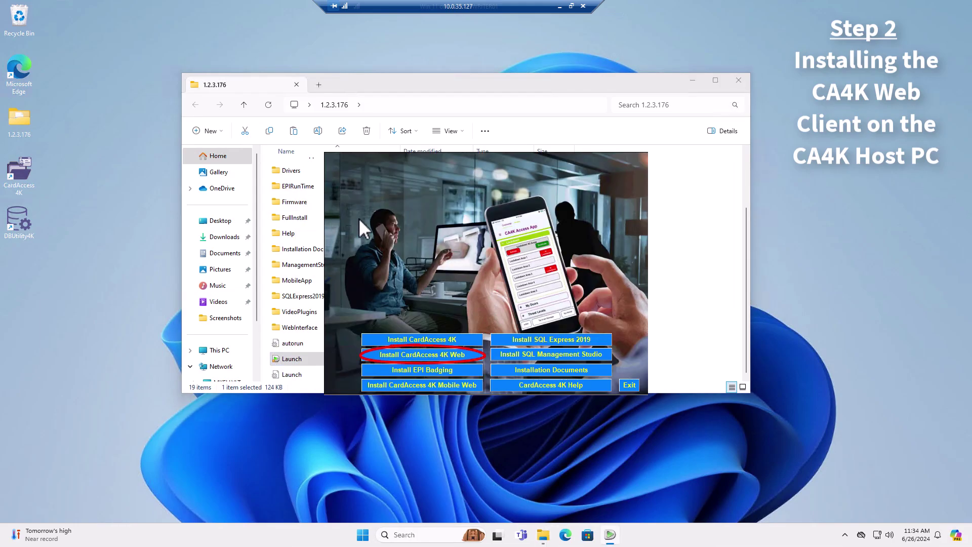
pyautogui.click(450, 355)
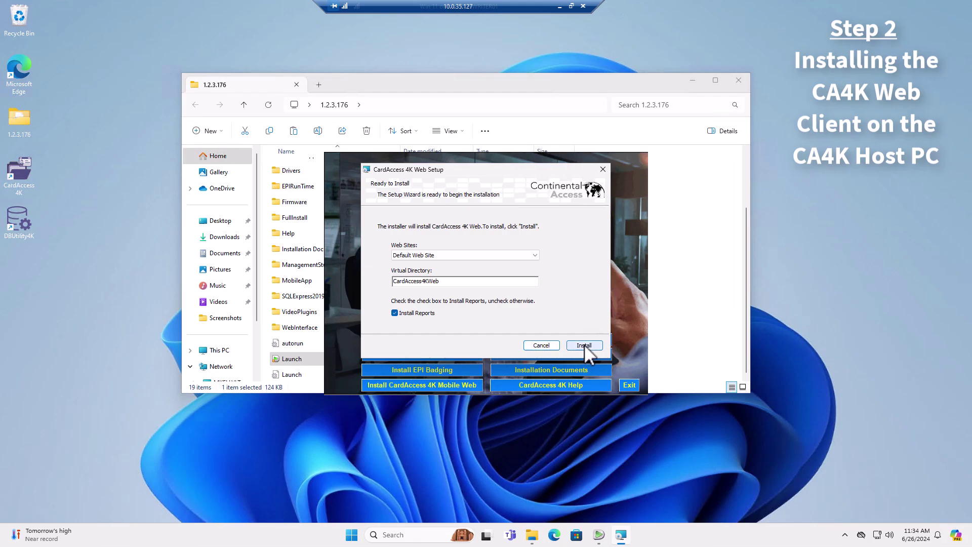
pyautogui.click(584, 346)
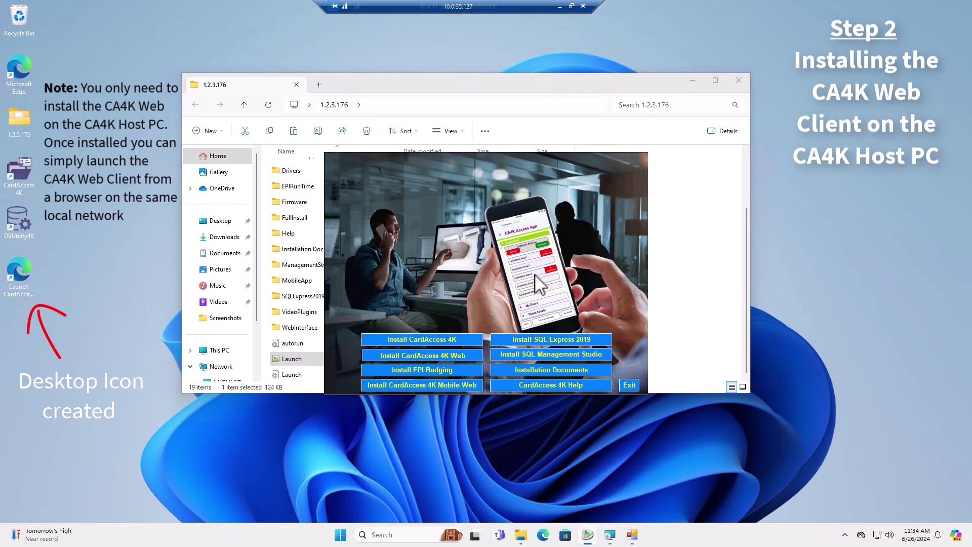
pyautogui.click(630, 384)
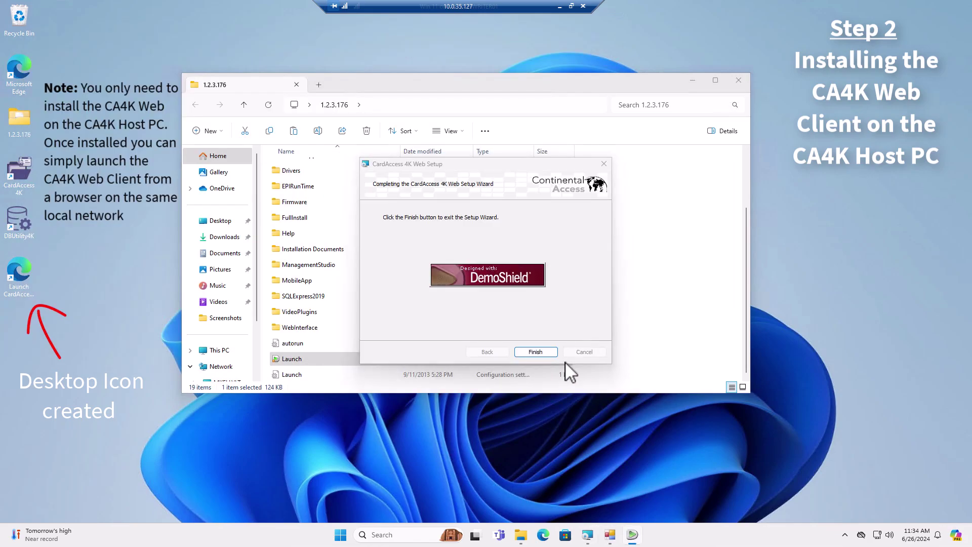
pyautogui.click(536, 351)
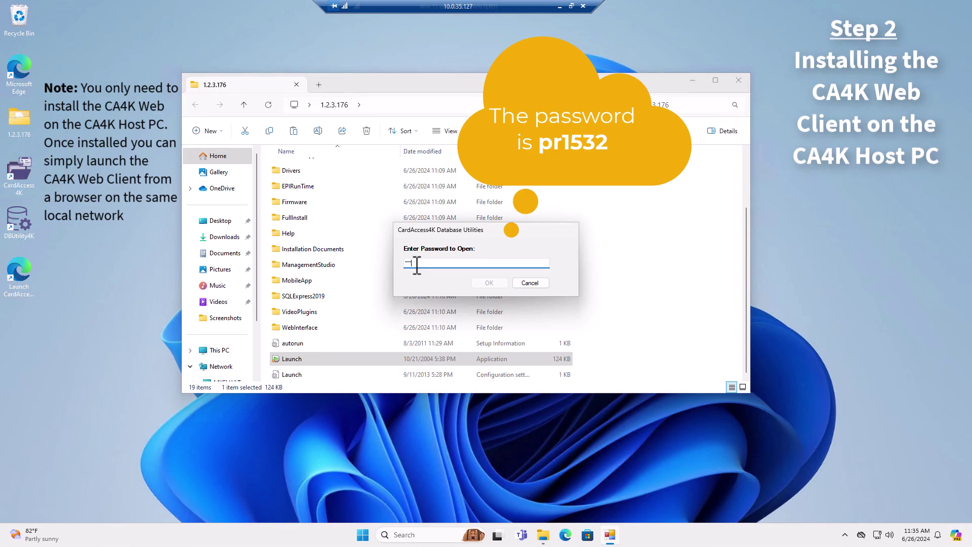
# Enter the Database Utilities password to unlock the CardAccess Settings
pyautogui.press('Tab')
pyautogui.click(486, 283)
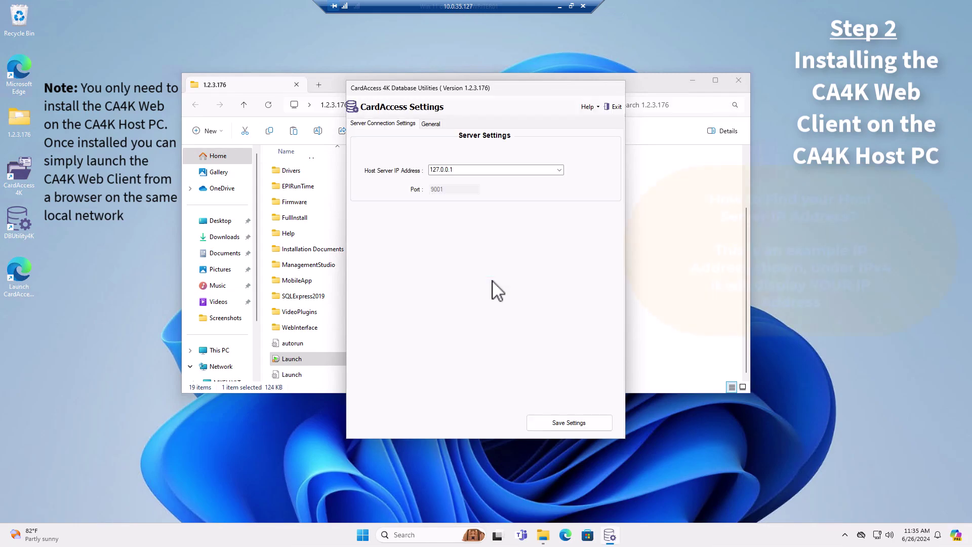
pyautogui.click(433, 534)
# Run ipconfig in an administrator Command Prompt showing IPv4 10.0.35.138, with CardAccess Settings alongside
pyautogui.write('command')
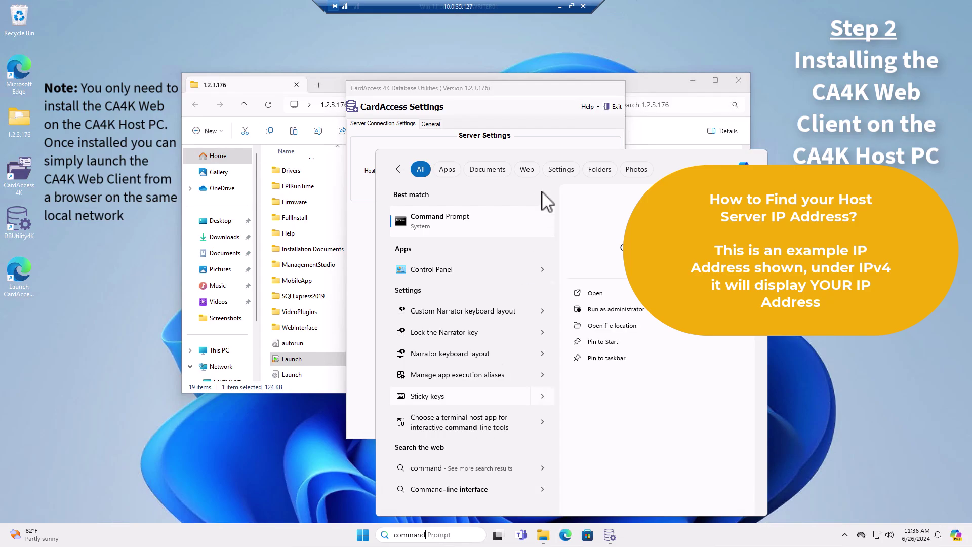
pyautogui.click(446, 227)
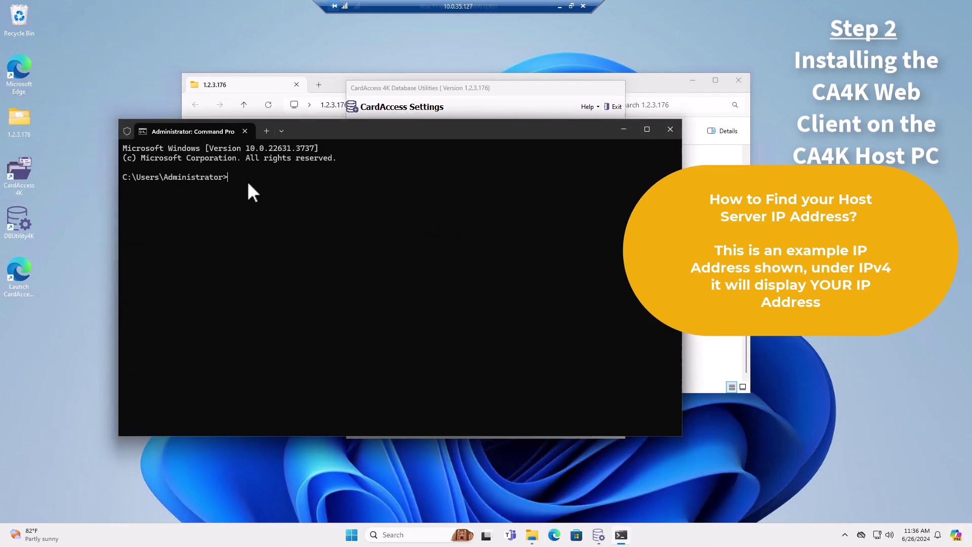
pyautogui.write('ipconfig')
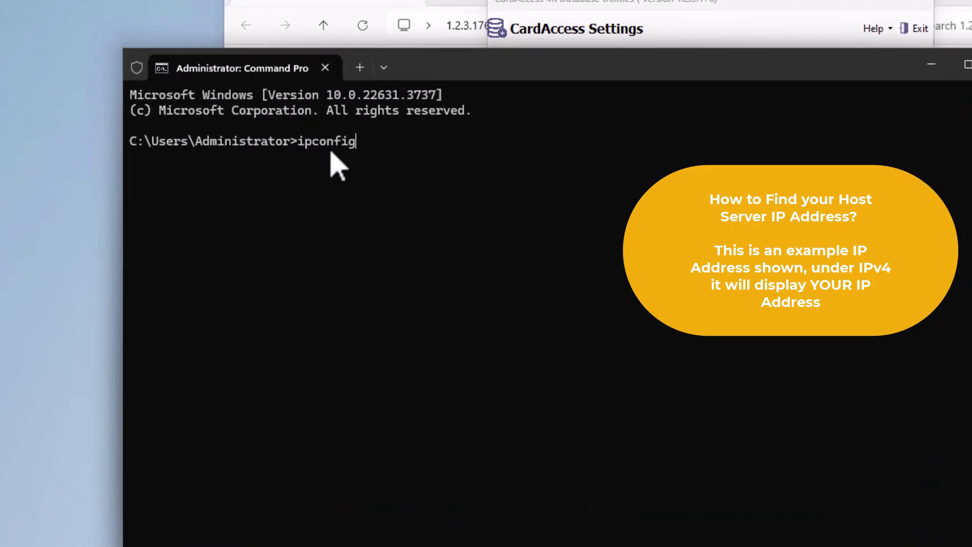
pyautogui.press('Return')
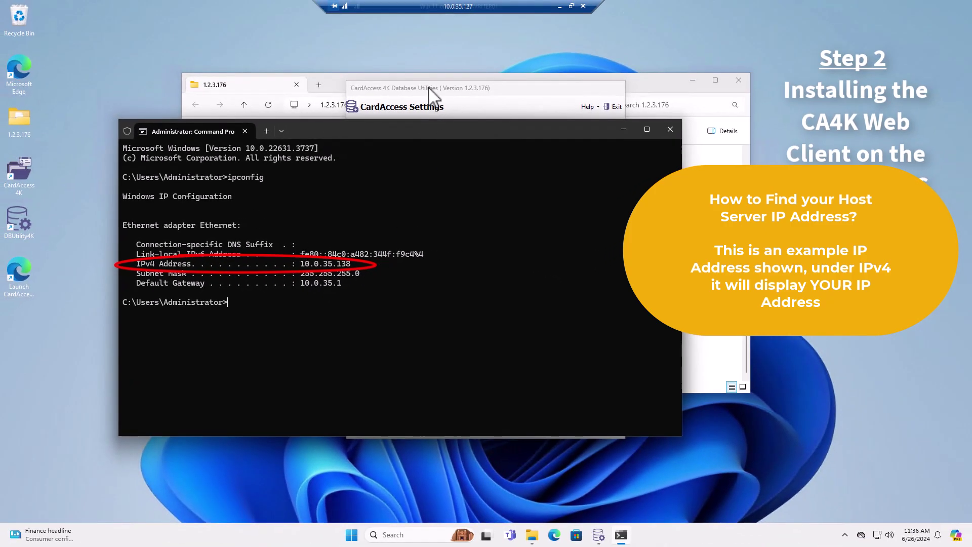
pyautogui.moveTo(429, 95); pyautogui.dragTo(492, 95)
pyautogui.doubleClick(528, 170)
# Replace the host server IP with 10.0.35.138, save the settings, and exit Database Utilities
pyautogui.click(528, 169)
pyautogui.press('BackSpace')
pyautogui.press('BackSpace')
pyautogui.press('BackSpace')
pyautogui.press('BackSpace')
pyautogui.press('BackSpace')
pyautogui.press('BackSpace')
pyautogui.press('BackSpace')
pyautogui.press('BackSpace')
pyautogui.press('BackSpace')
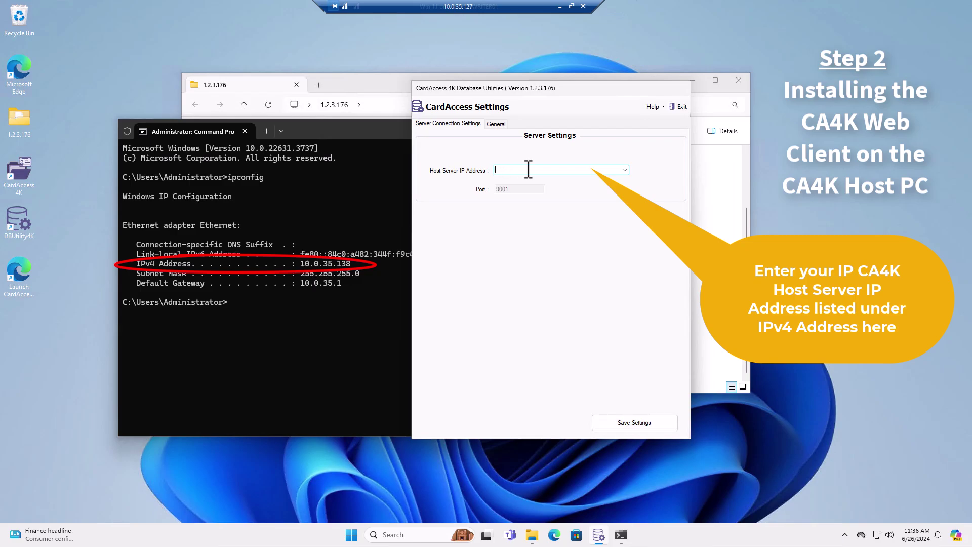
pyautogui.write('10.0.35.138')
pyautogui.click(627, 423)
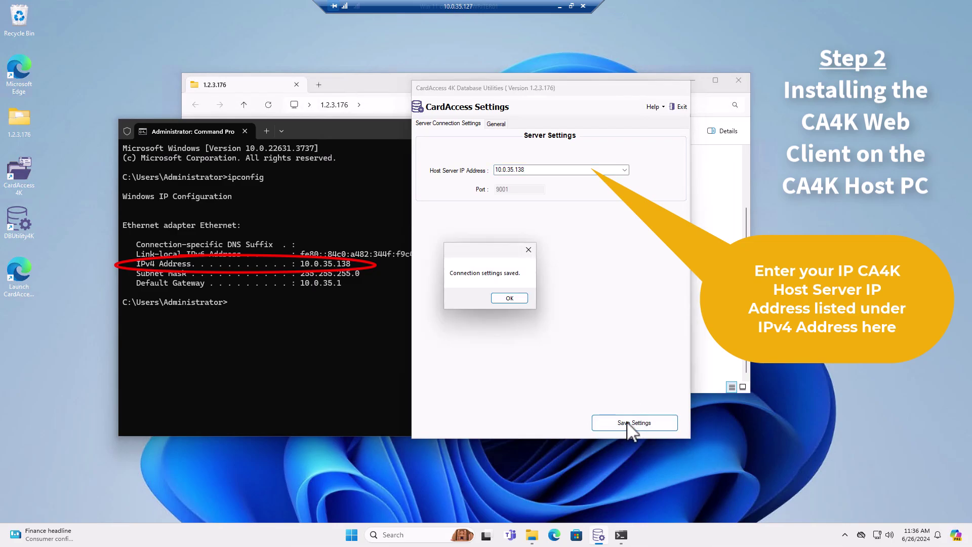
pyautogui.click(513, 297)
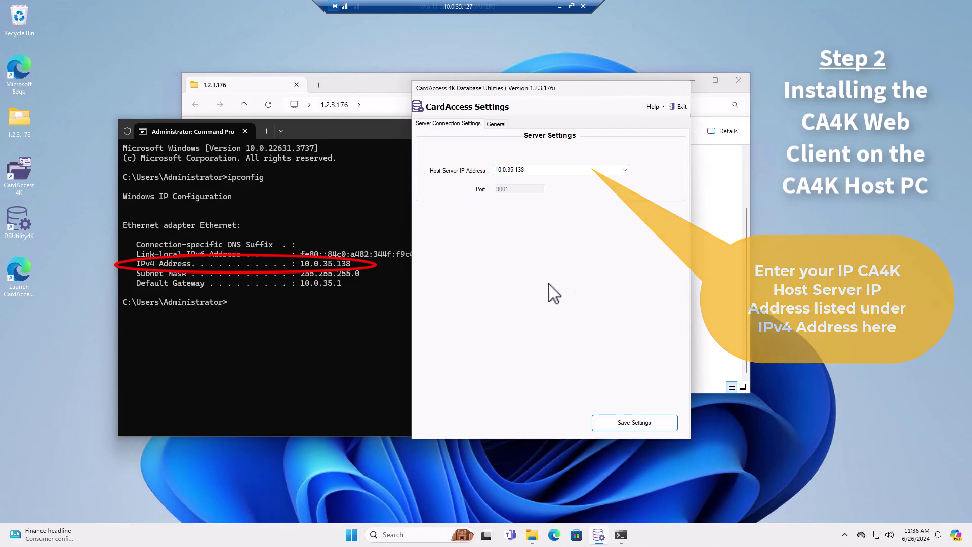
pyautogui.click(677, 107)
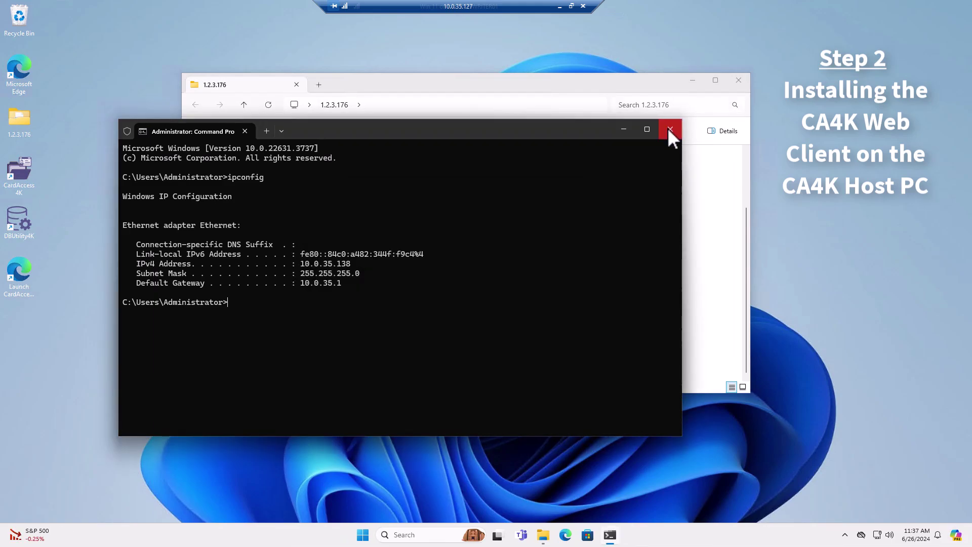
# Close Command Prompt and File Explorer, then launch CA4K Web from the desktop icon
pyautogui.click(670, 130)
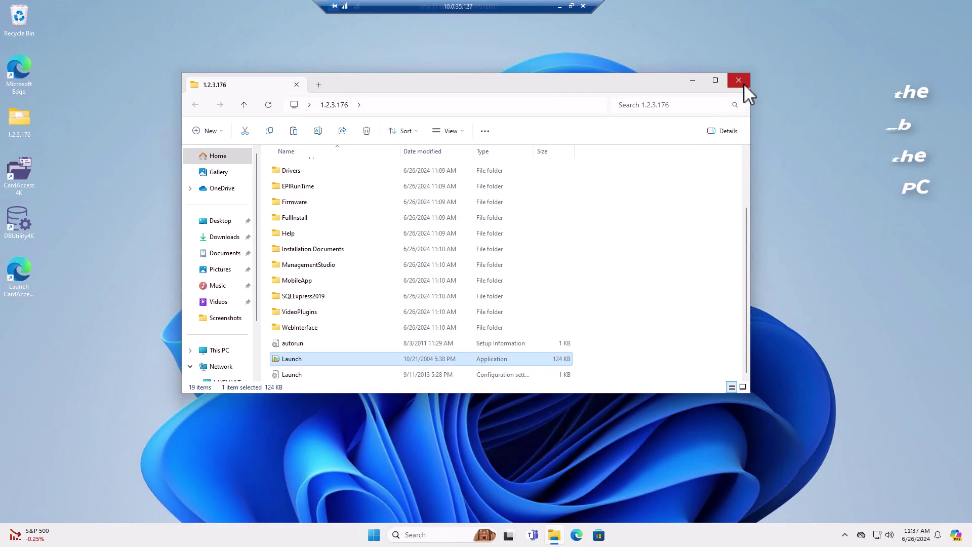
pyautogui.click(743, 83)
pyautogui.click(19, 282)
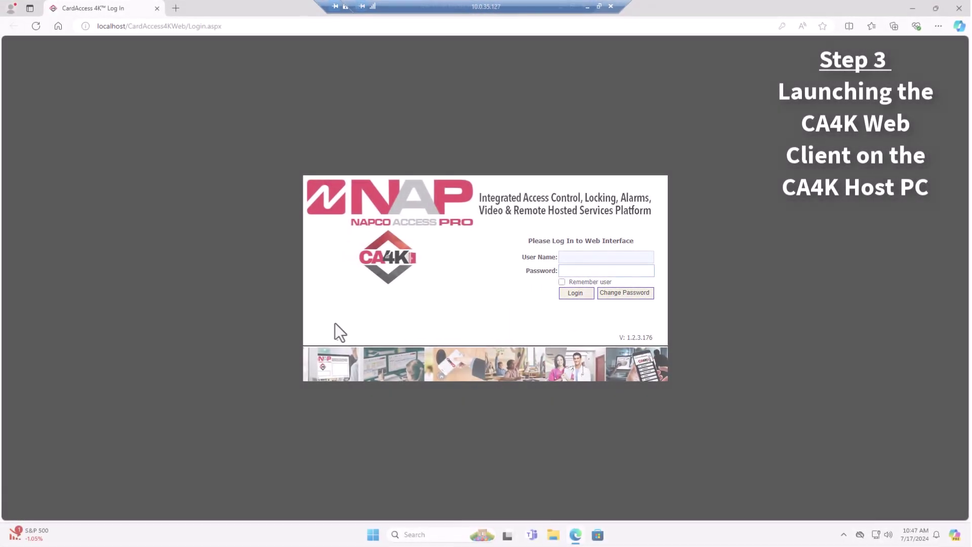
# Log in to CardAccess 4K Web with the administrator user name and password
pyautogui.click(576, 258)
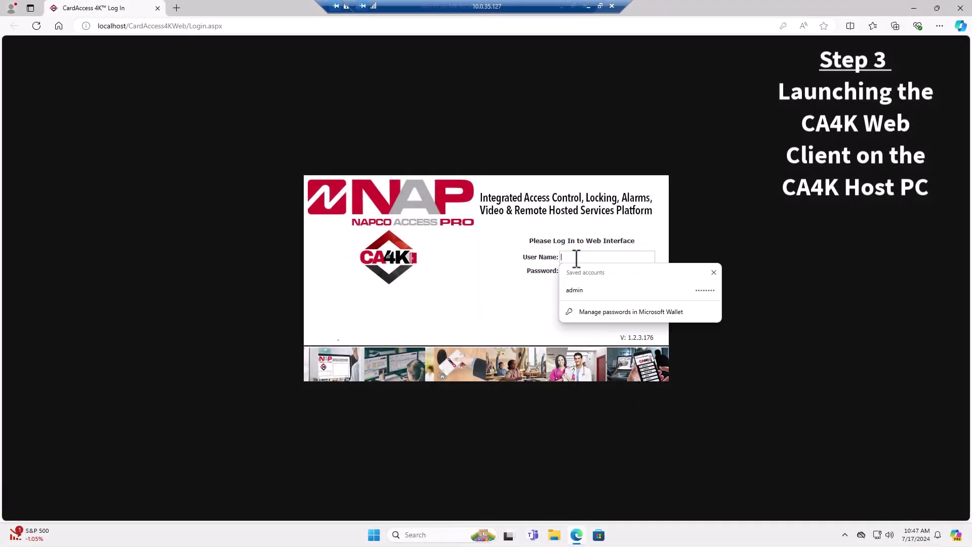
pyautogui.press('Tab')
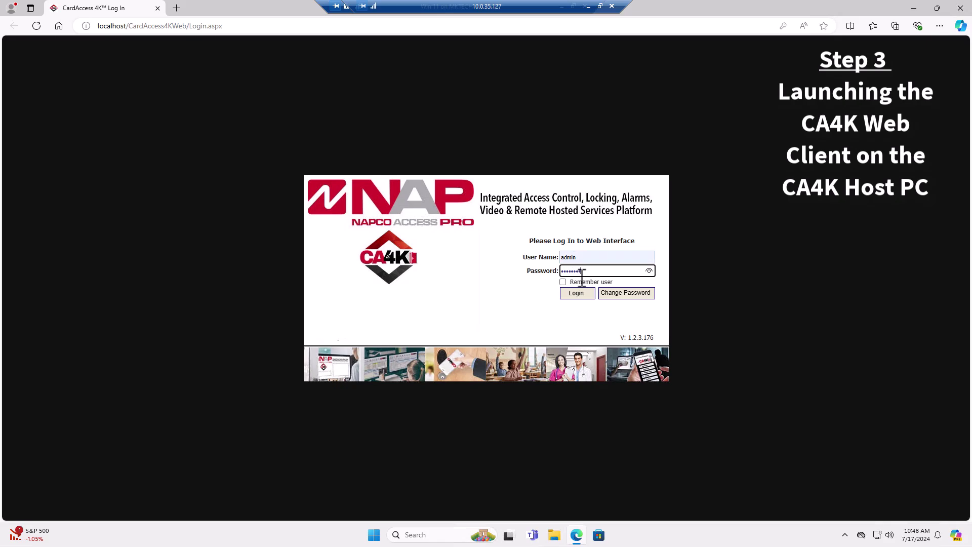
pyautogui.click(577, 294)
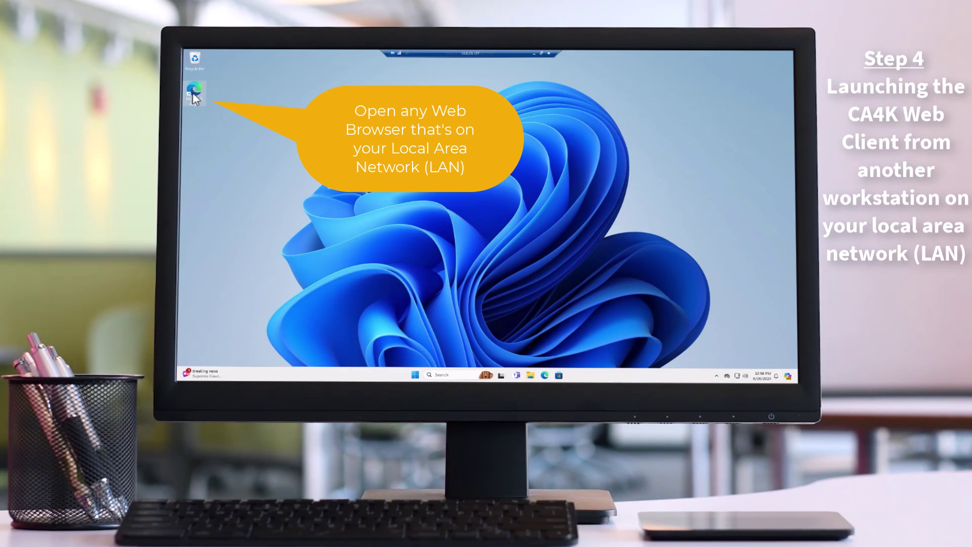
# Launch Microsoft Edge on the LAN workstation and select the current address bar URL
pyautogui.doubleClick(193, 94)
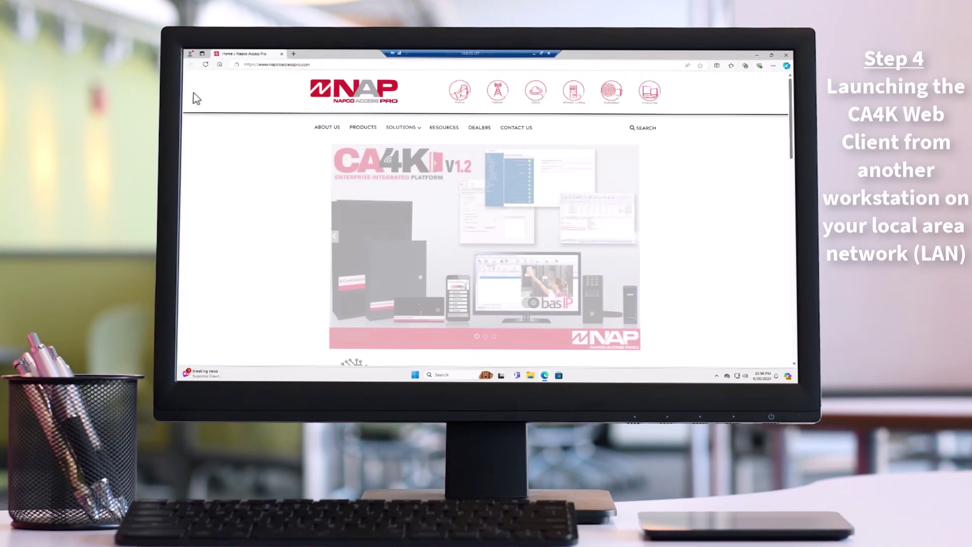
pyautogui.click(313, 65)
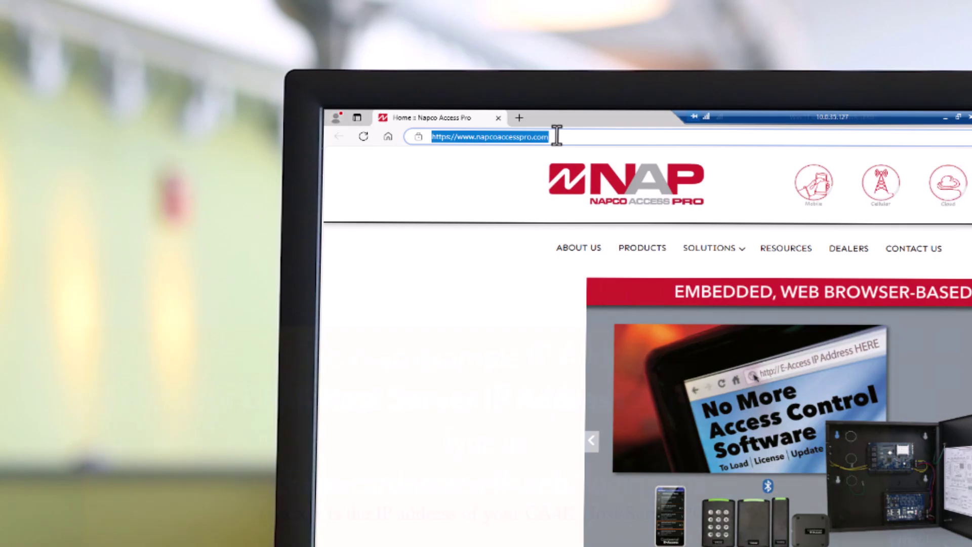
# Navigate Edge to 10.0.35.138/cardaccess4kweb/login.aspx to load the CA4K Web login page
pyautogui.write('10')
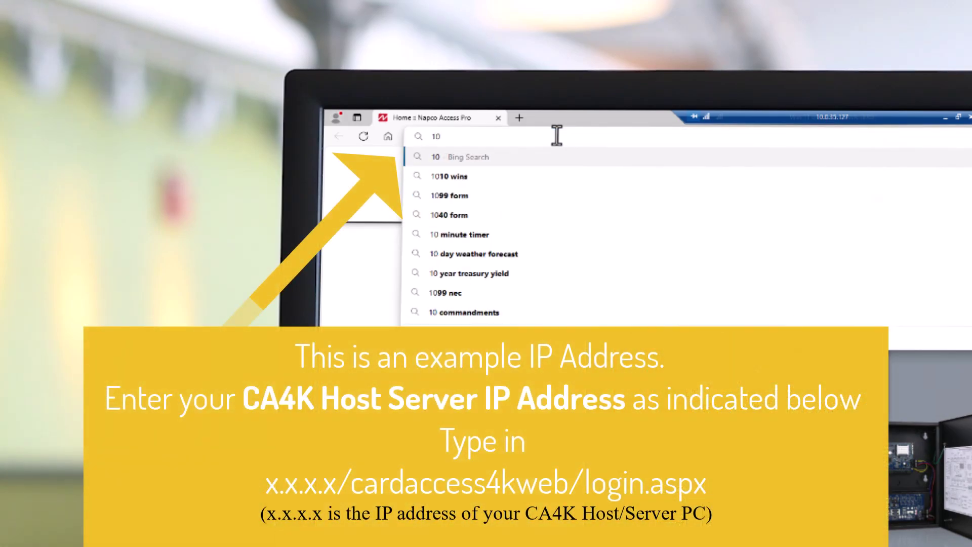
pyautogui.write('.0.')
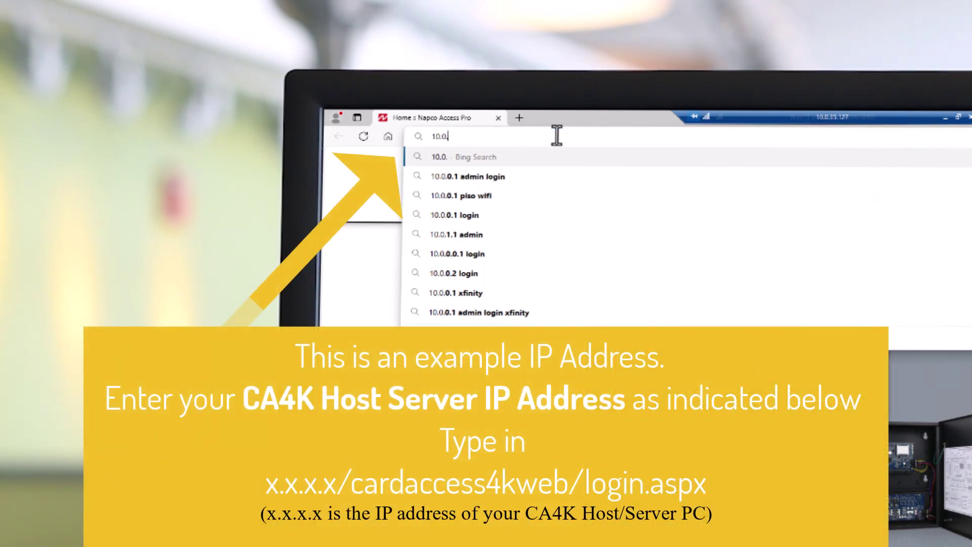
pyautogui.write('35.138')
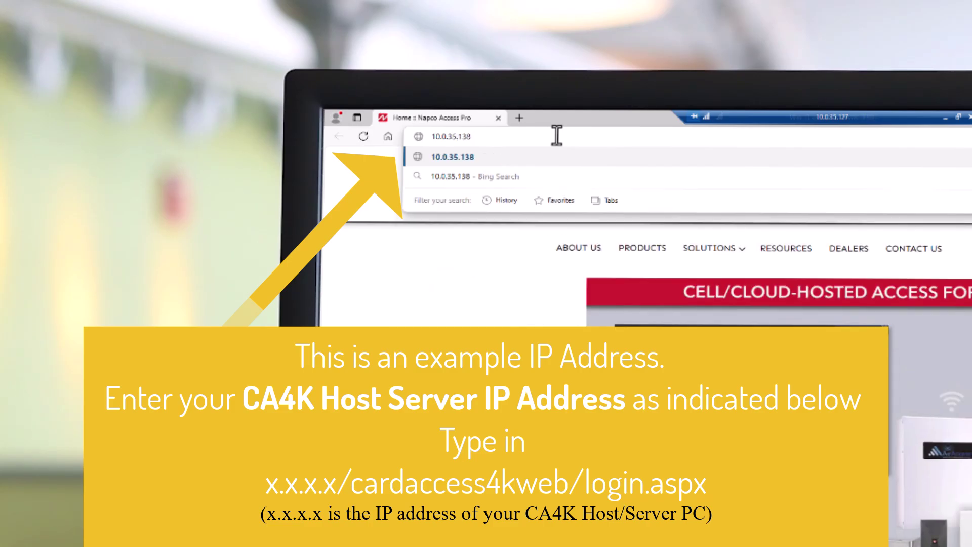
pyautogui.write('/ca')
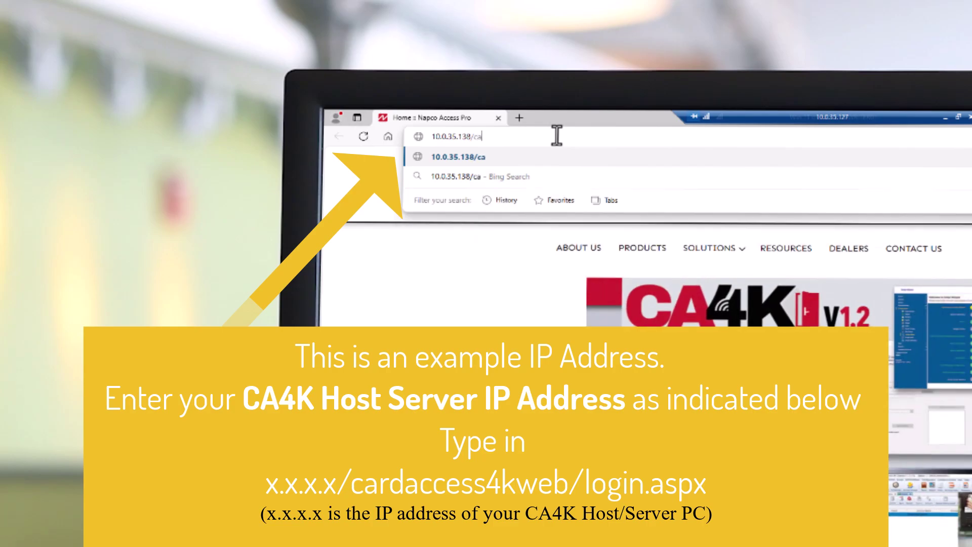
pyautogui.write('rdaccess4kweb')
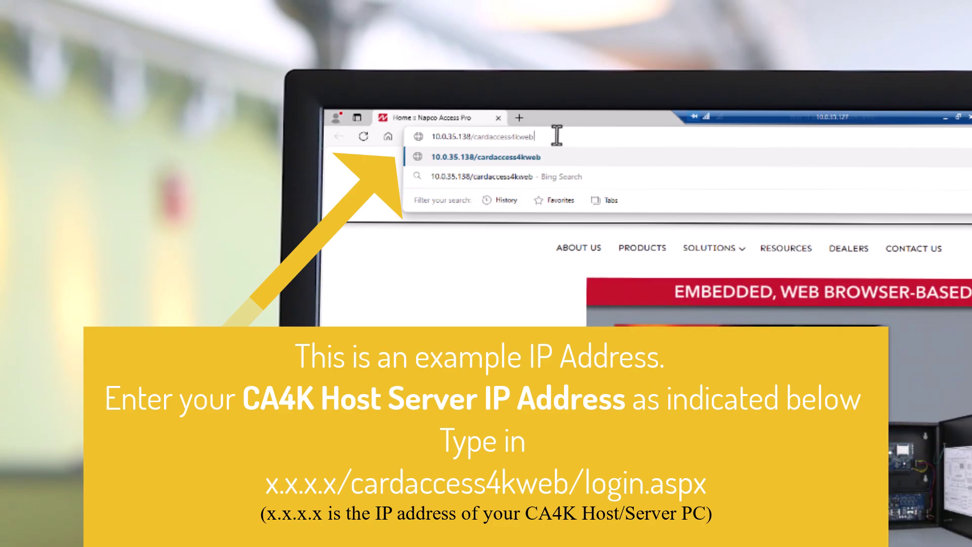
pyautogui.write('/')
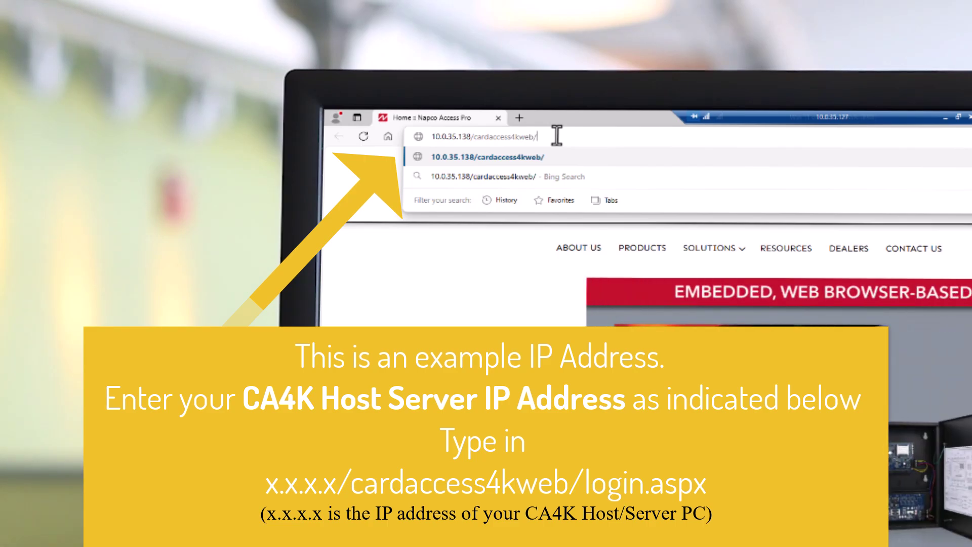
pyautogui.write('login.aspx')
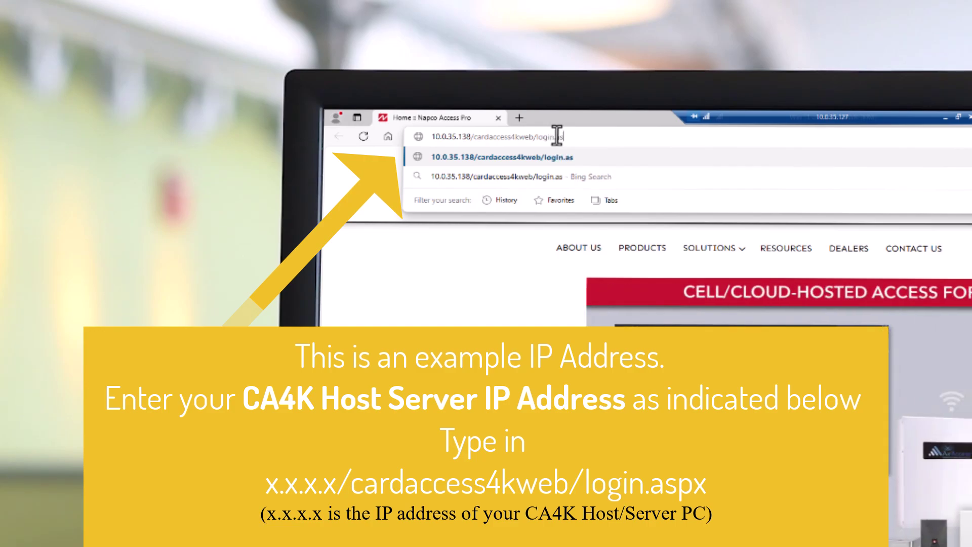
pyautogui.press('Return')
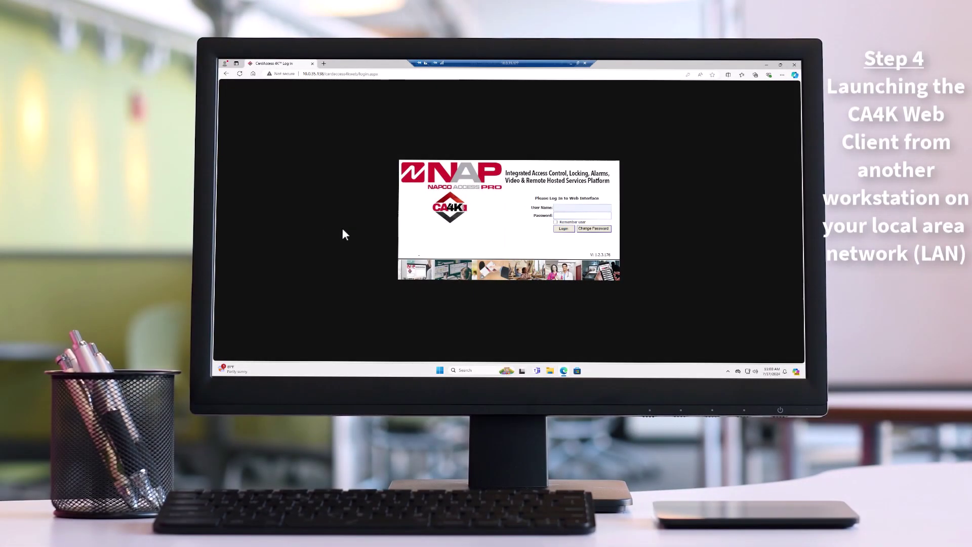
# Log in to CardAccess 4K Web with the administrator user name and password
pyautogui.click(562, 208)
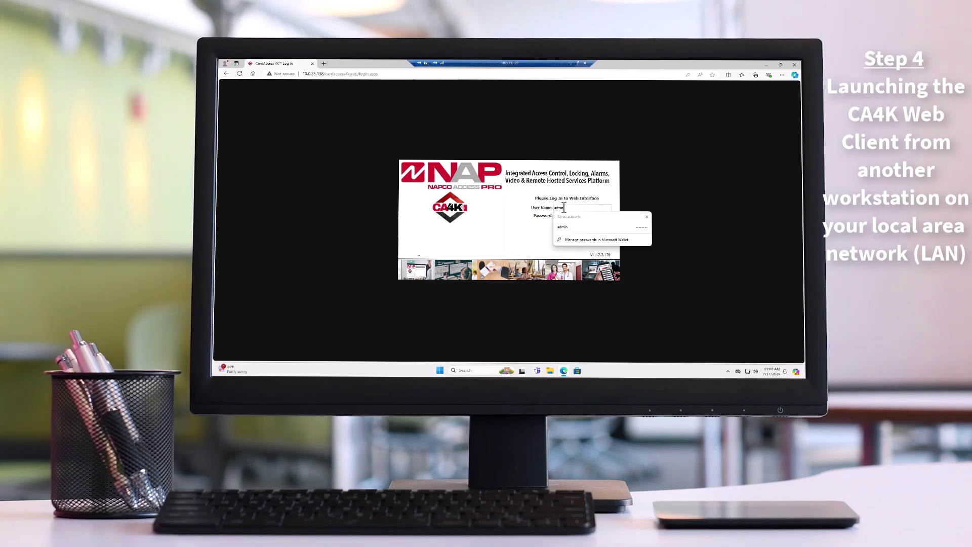
pyautogui.write('admin')
pyautogui.press('Tab')
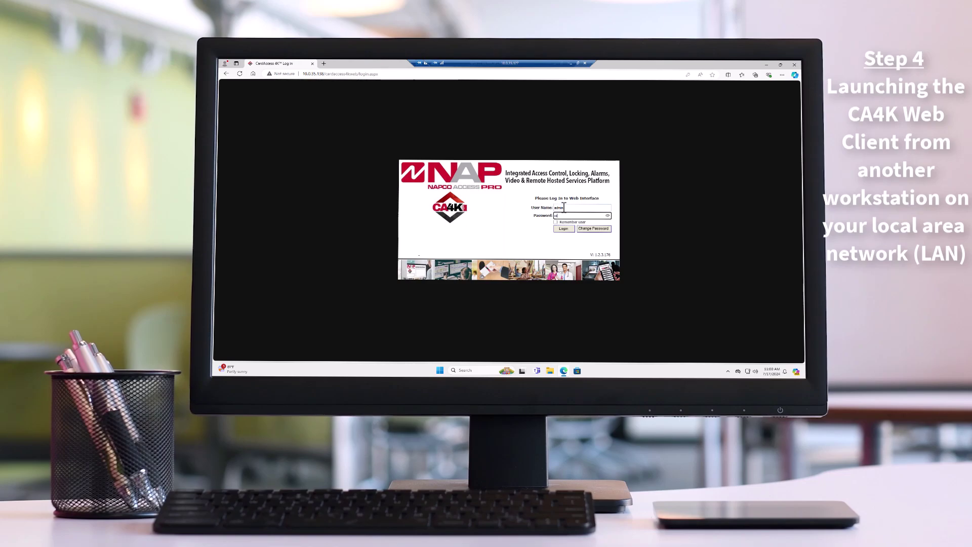
pyautogui.write('•••••••')
pyautogui.click(565, 229)
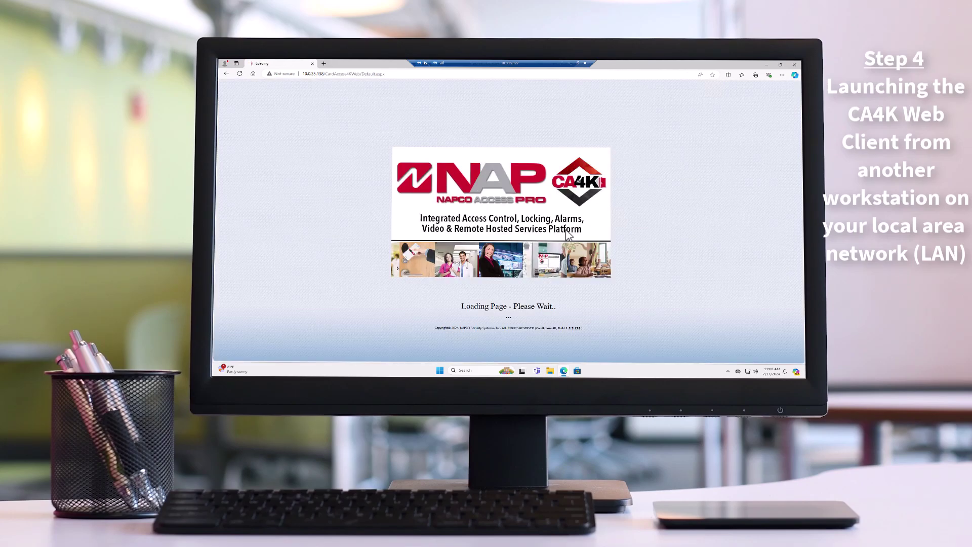